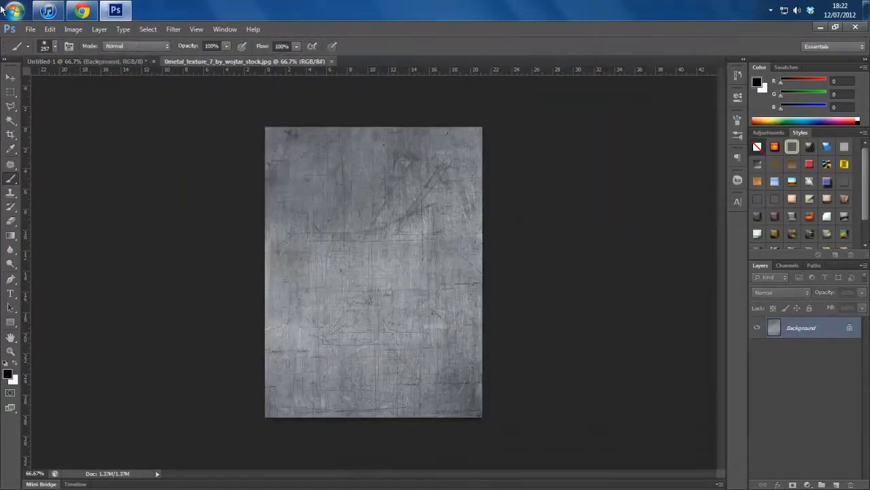
Step: Clip the metal texture to the blurred phone shape and fade it to 12% opacity
{"action": "left_click", "coordinate": [834, 337], "text": "alt"}
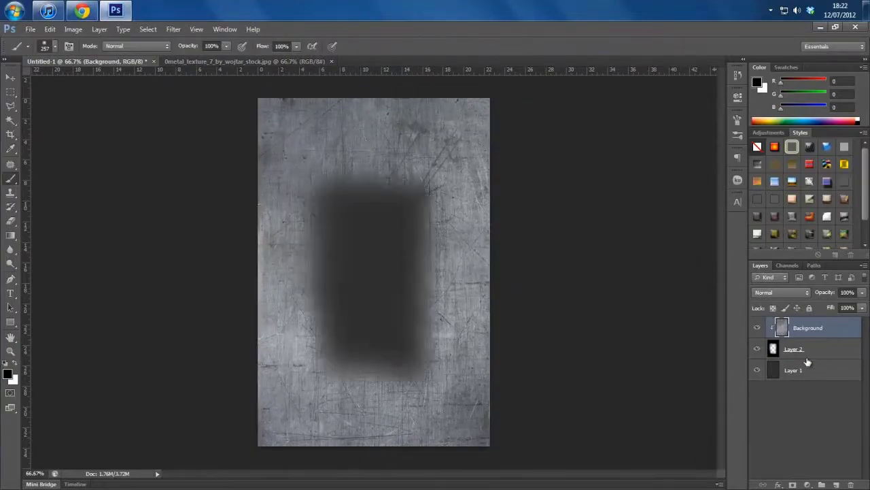
{"action": "left_click_drag", "start_coordinate": [862, 292], "coordinate": [806, 309]}
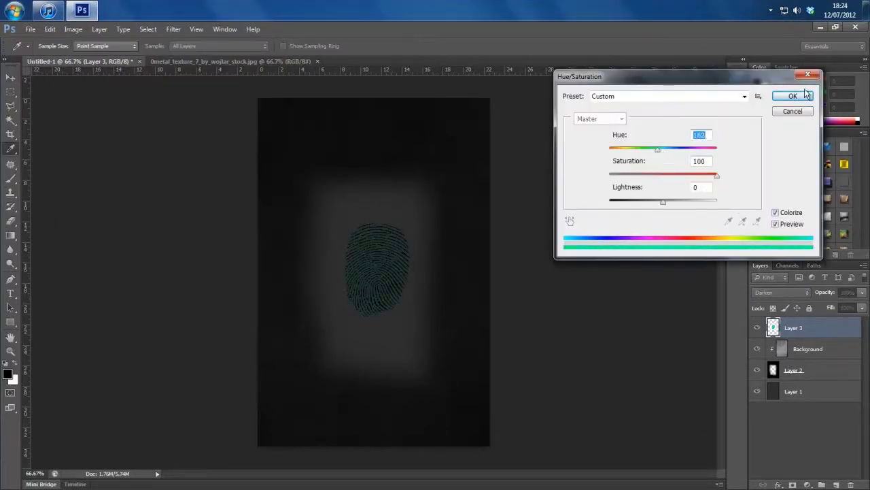
Step: Tint the fingerprint teal, fade the teal band to 15%, and set a 339 px eraser
{"action": "left_click", "coordinate": [793, 96]}
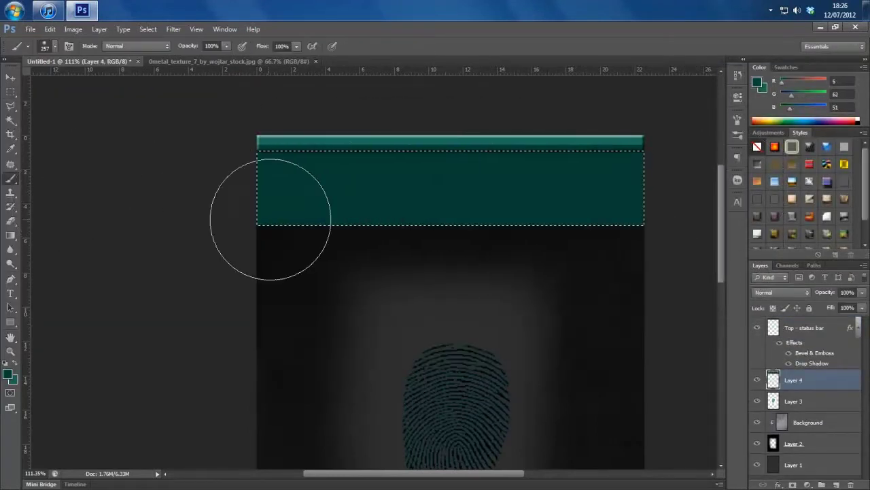
{"action": "left_click_drag", "start_coordinate": [862, 292], "coordinate": [814, 306]}
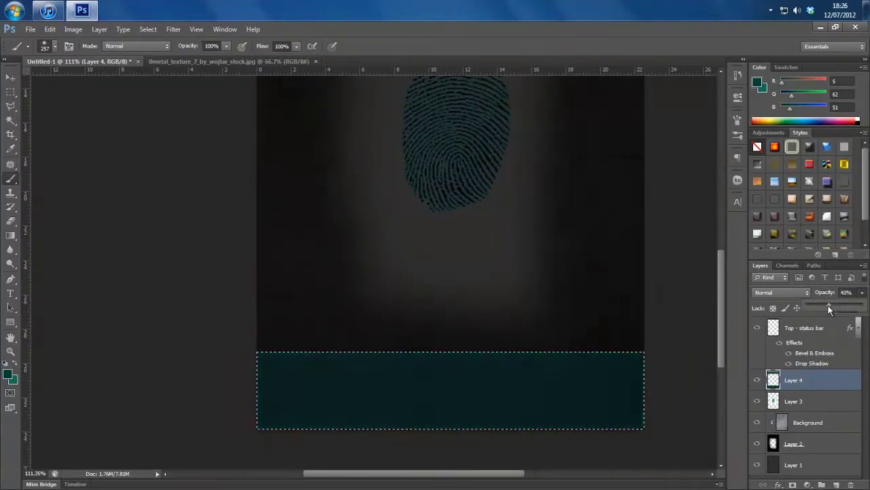
{"action": "key", "text": "e"}
{"action": "right_click", "coordinate": [328, 350]}
{"action": "type", "text": "339"}
{"action": "key", "text": "Return"}
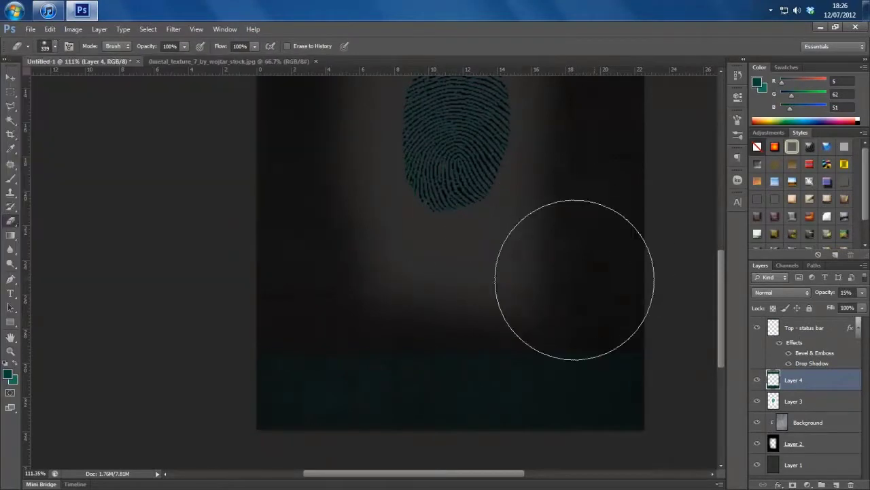
{"action": "scroll", "coordinate": [250, 277], "scroll_direction": "up", "scroll_amount": 5}
Step: Zoom out to the whole phone screen and place a text cursor under the status bar
{"action": "left_click", "coordinate": [10, 350]}
{"action": "left_click_drag", "start_coordinate": [476, 280], "coordinate": [421, 279]}
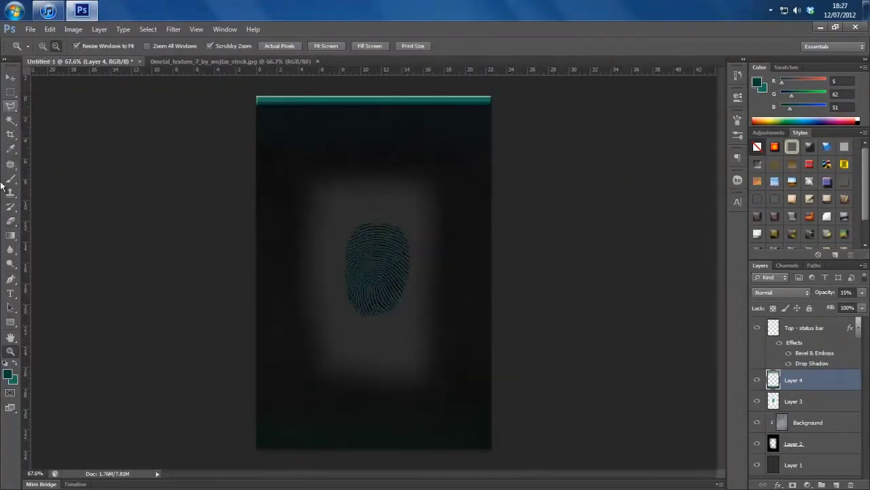
{"action": "key", "text": "t"}
{"action": "left_click", "coordinate": [326, 135]}
Step: Center the 10:32 clock and style it with textured bevel, outer glow and gradient overlay
{"action": "left_click_drag", "start_coordinate": [346, 179], "coordinate": [394, 180]}
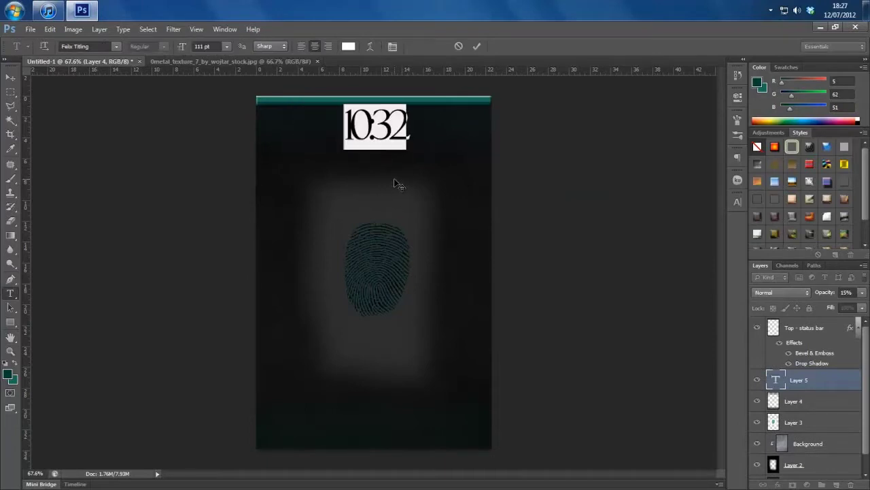
{"action": "double_click", "coordinate": [829, 386]}
{"action": "left_click", "coordinate": [433, 234]}
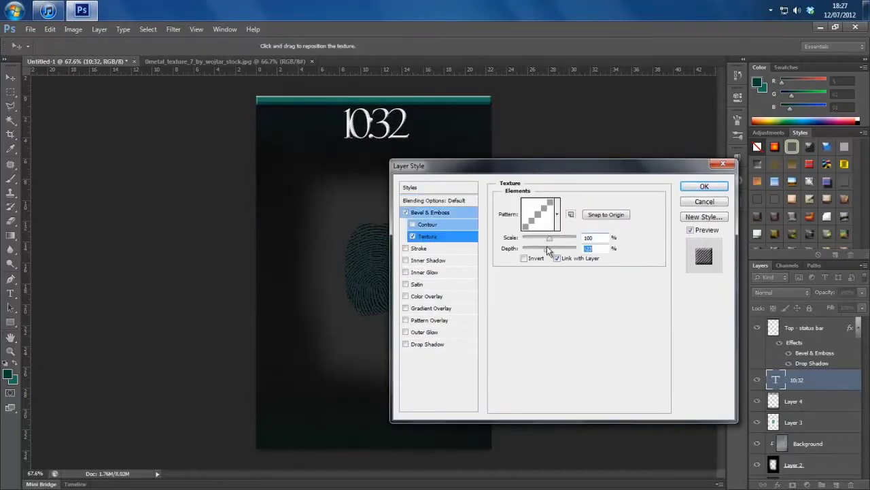
{"action": "key", "text": "Return"}
{"action": "left_click", "coordinate": [768, 135]}
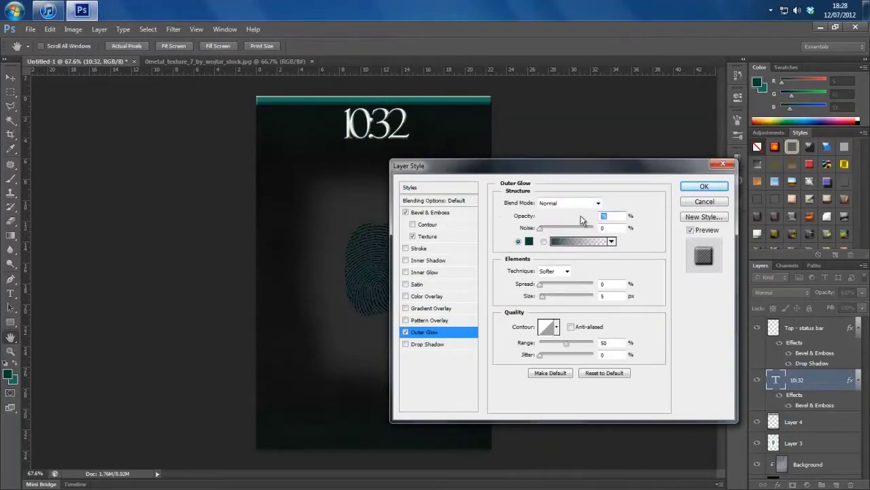
{"action": "left_click", "coordinate": [431, 307]}
{"action": "left_click", "coordinate": [583, 213]}
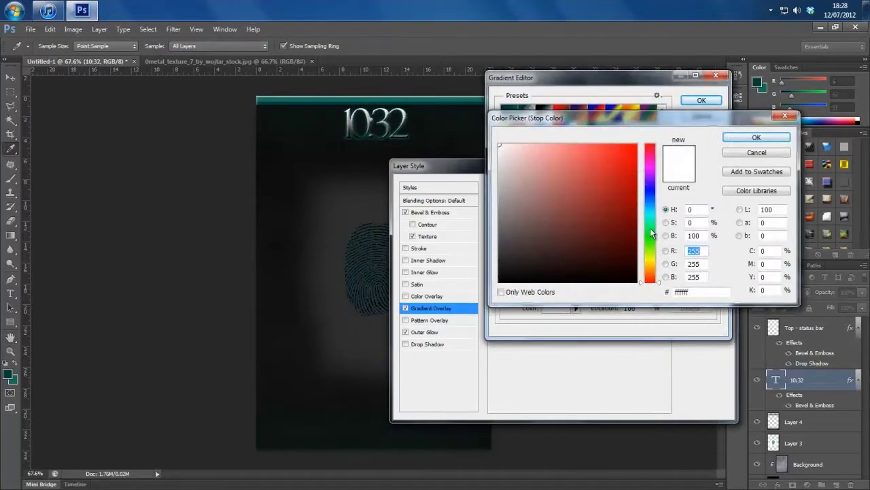
{"action": "left_click", "coordinate": [708, 106]}
{"action": "left_click", "coordinate": [709, 107]}
{"action": "left_click", "coordinate": [705, 185]}
Step: Paint a soft white glow around the clock on a new layer
{"action": "left_click", "coordinate": [834, 483]}
{"action": "left_click", "coordinate": [9, 372]}
{"action": "key", "text": "Return"}
{"action": "key", "text": "b"}
{"action": "left_click", "coordinate": [45, 46]}
{"action": "mouse_move", "coordinate": [353, 119]}
{"action": "left_mouse_down"}
{"action": "mouse_move", "coordinate": [409, 125]}
{"action": "mouse_move", "coordinate": [413, 116]}
{"action": "left_mouse_up"}
{"action": "key", "text": "x"}
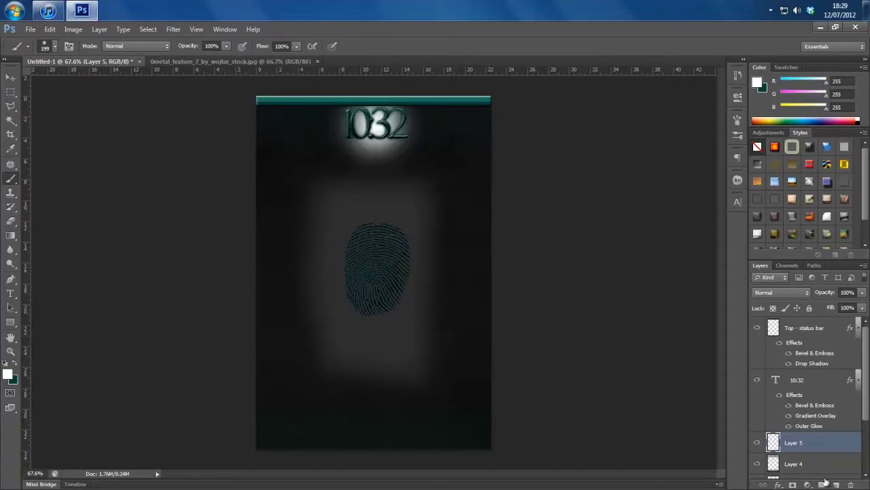
Step: Place the date line below the clock at 29 pt and set its text colour
{"action": "key", "text": "t"}
{"action": "left_click", "coordinate": [281, 147]}
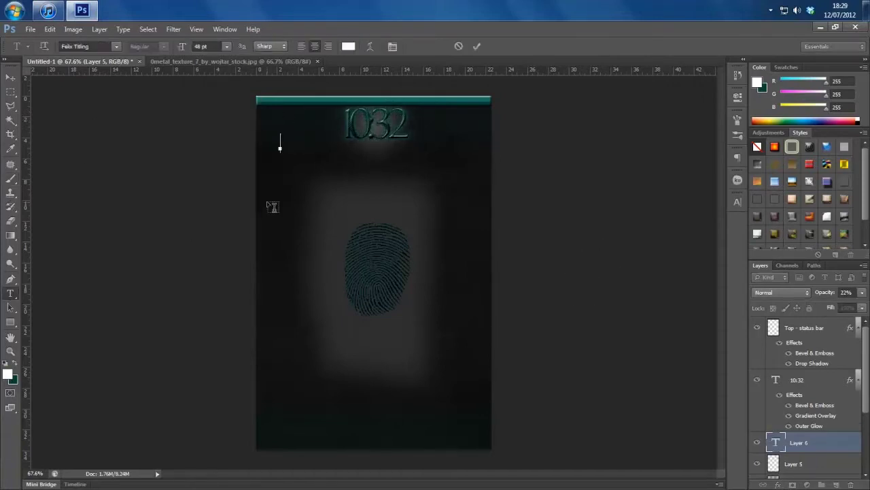
{"action": "type", "text": "THURSDAY 12TH NOVEMBER 2012"}
{"action": "key", "text": "ctrl+a"}
{"action": "double_click", "coordinate": [201, 46]}
{"action": "type", "text": "29"}
{"action": "key", "text": "Return"}
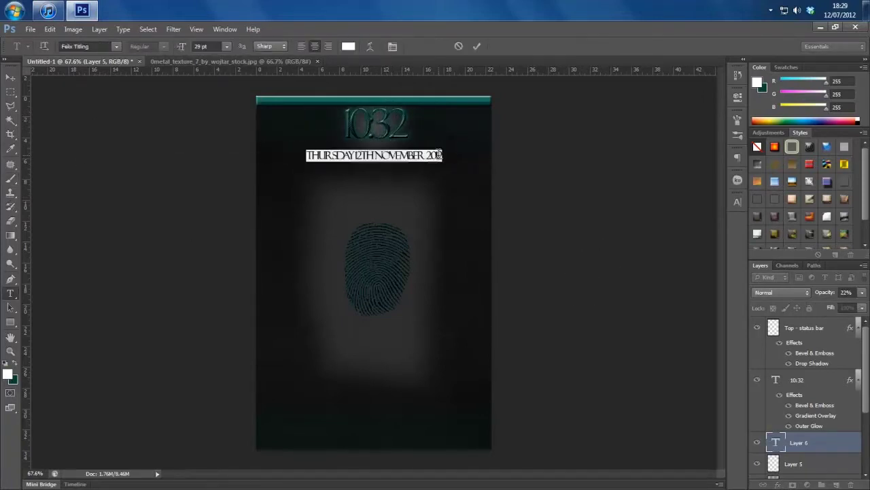
{"action": "left_click", "coordinate": [348, 46]}
{"action": "left_click", "coordinate": [728, 136]}
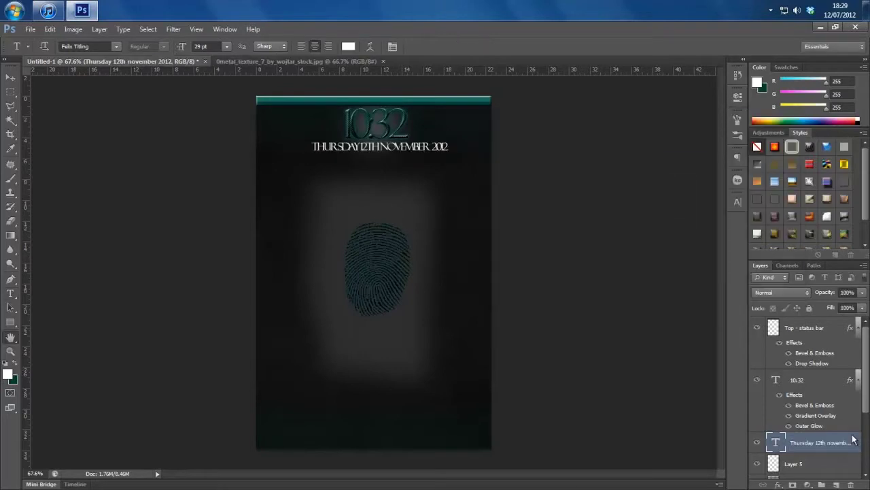
Step: Give the date a dark green normal-blend outer glow and a cyan colour overlay
{"action": "left_click", "coordinate": [412, 236]}
{"action": "left_click", "coordinate": [425, 331]}
{"action": "left_click", "coordinate": [529, 241]}
{"action": "left_click", "coordinate": [744, 138]}
{"action": "left_click", "coordinate": [577, 217]}
{"action": "left_click", "coordinate": [426, 295]}
{"action": "left_click", "coordinate": [610, 203]}
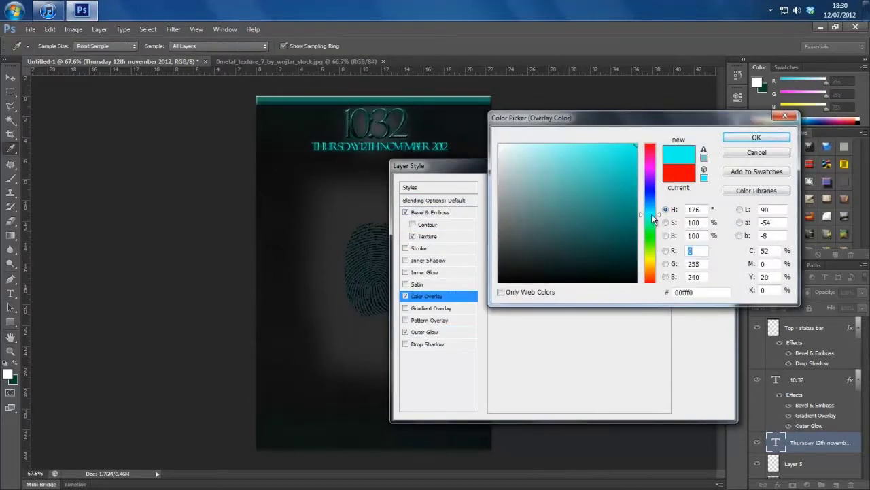
{"action": "left_click", "coordinate": [756, 138]}
{"action": "left_click", "coordinate": [704, 185]}
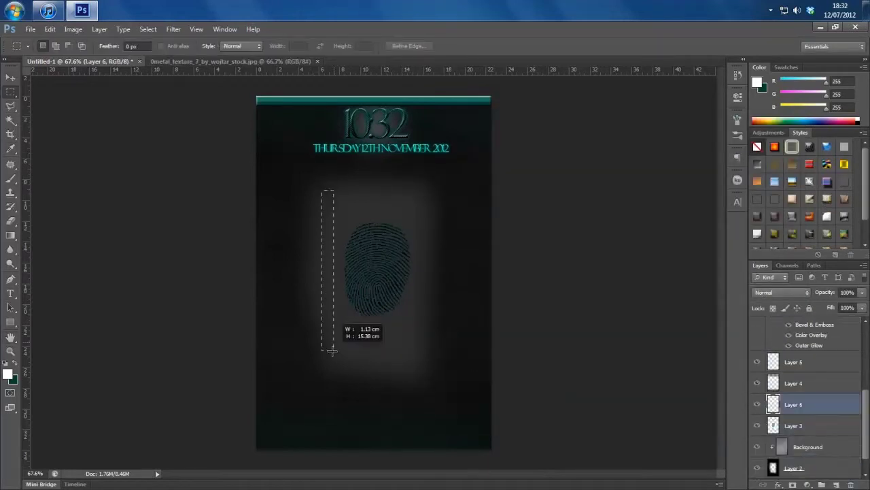
Step: Fill a tall white bar left of the fingerprint and duplicate it to the right
{"action": "left_click_drag", "start_coordinate": [331, 350], "coordinate": [331, 350]}
{"action": "key", "text": "shift+F5"}
{"action": "key", "text": "Return"}
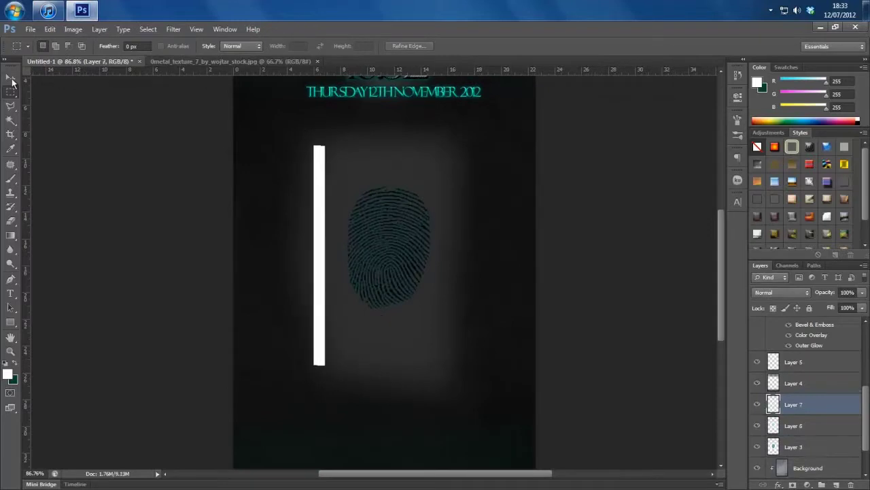
{"action": "left_click", "coordinate": [11, 79]}
{"action": "key", "text": "shift+Right"}
{"action": "key", "text": "shift+Right"}
{"action": "key", "text": "shift+Right"}
{"action": "key", "text": "shift+Right"}
{"action": "key", "text": "shift+Right"}
{"action": "key", "text": "shift+Right"}
{"action": "key", "text": "shift+Right"}
{"action": "key", "text": "shift+Right"}
{"action": "key", "text": "shift+Right"}
Step: Add white top and bottom bars and merge all frame pieces into one layer
{"action": "key", "text": "ctrl+j"}
{"action": "key", "text": "ctrl+t"}
{"action": "left_click_drag", "start_coordinate": [355, 181], "coordinate": [467, 145]}
{"action": "key", "text": "Return"}
{"action": "key", "text": "ctrl+t"}
{"action": "key", "text": "Return"}
{"action": "key", "text": "ctrl+j"}
{"action": "key", "text": "shift+Down"}
{"action": "key", "text": "shift+Down"}
{"action": "key", "text": "shift+Down"}
{"action": "key", "text": "ctrl+e"}
Step: Style the frame with a textured bevel and dark teal gradient overlay at 90°, scale 140
{"action": "double_click", "coordinate": [818, 403]}
{"action": "left_click", "coordinate": [427, 236]}
{"action": "left_click", "coordinate": [430, 308]}
{"action": "left_click", "coordinate": [571, 227]}
{"action": "double_click", "coordinate": [713, 263]}
{"action": "left_click", "coordinate": [699, 103]}
{"action": "double_click", "coordinate": [712, 264]}
{"action": "left_click", "coordinate": [753, 140]}
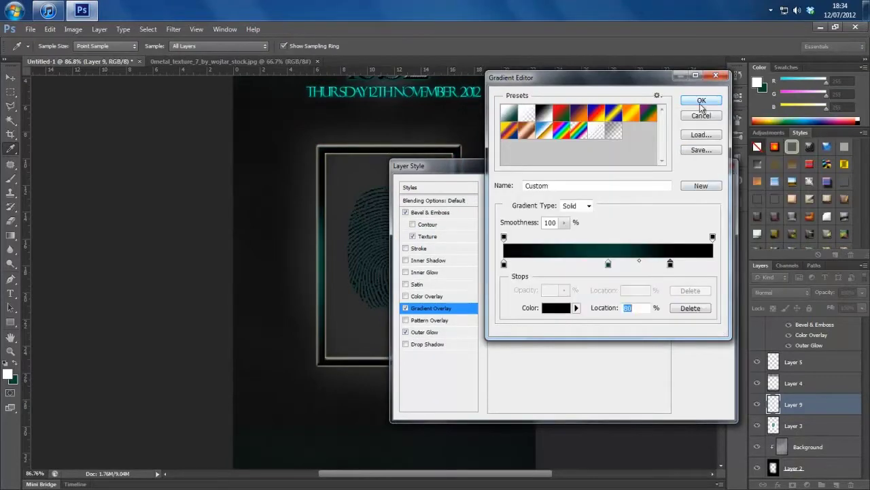
{"action": "left_click", "coordinate": [701, 99]}
{"action": "left_click", "coordinate": [547, 254]}
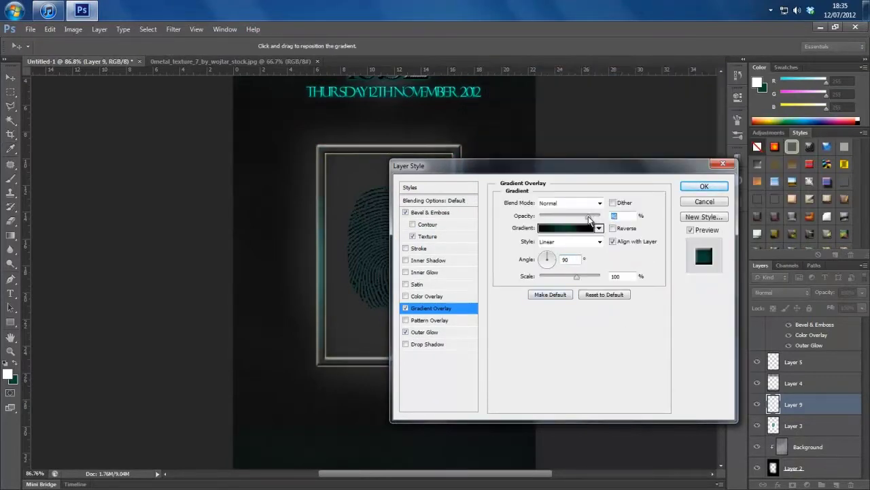
{"action": "left_click_drag", "start_coordinate": [580, 275], "coordinate": [595, 277]}
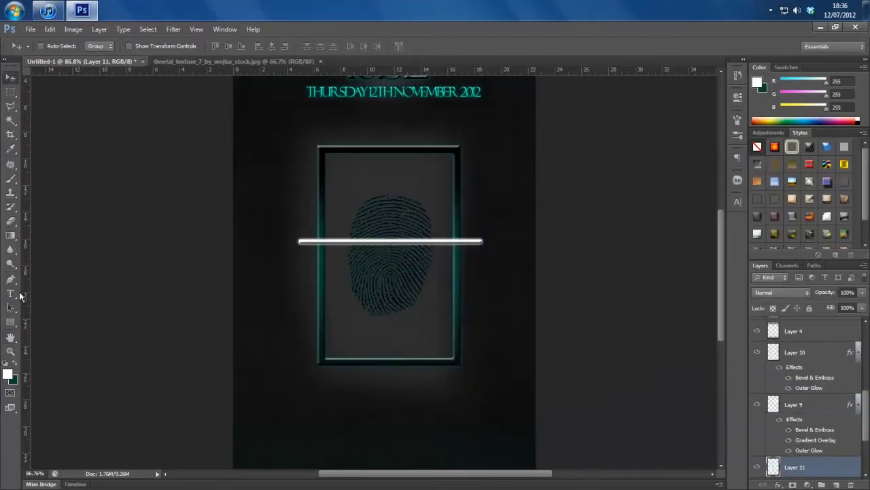
Step: Type the 'Scan to Unlock...' caption beneath the frame and dim it to 24% opacity
{"action": "left_click", "coordinate": [10, 293]}
{"action": "left_click", "coordinate": [300, 372]}
{"action": "type", "text": "SCANTO UNLOCK..."}
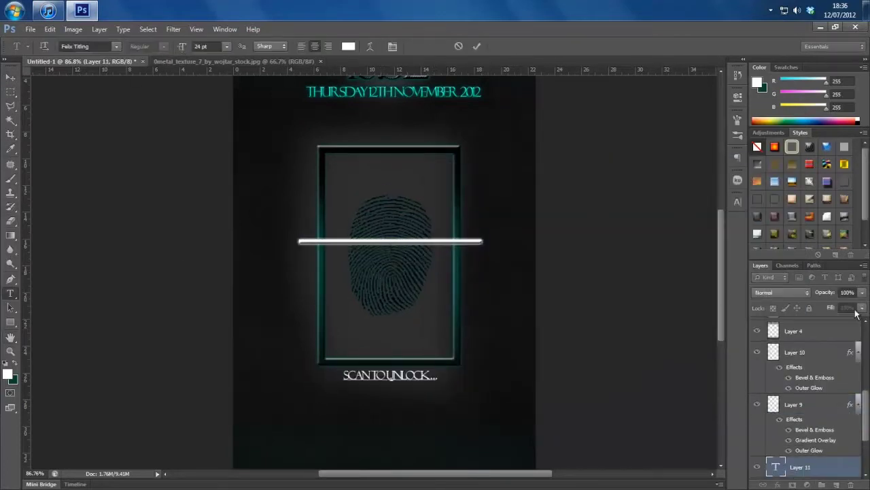
{"action": "left_click_drag", "start_coordinate": [862, 292], "coordinate": [813, 306]}
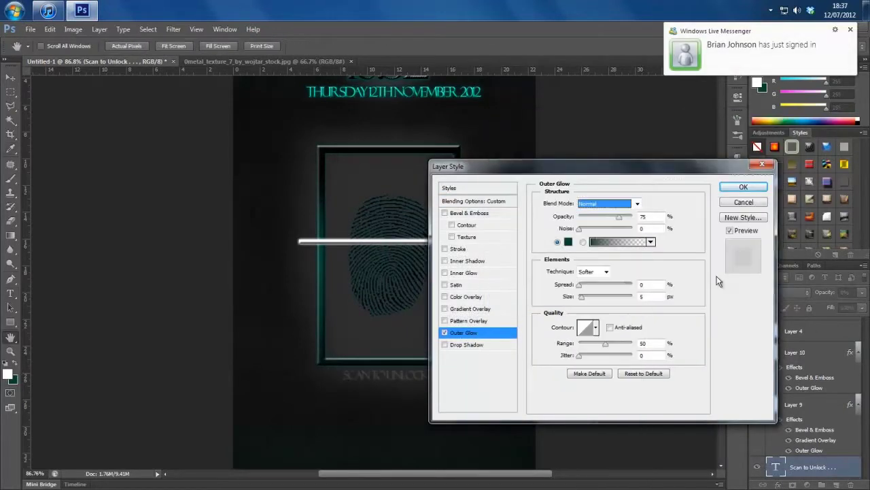
{"action": "scroll", "coordinate": [357, 244], "scroll_direction": "up", "scroll_amount": 2}
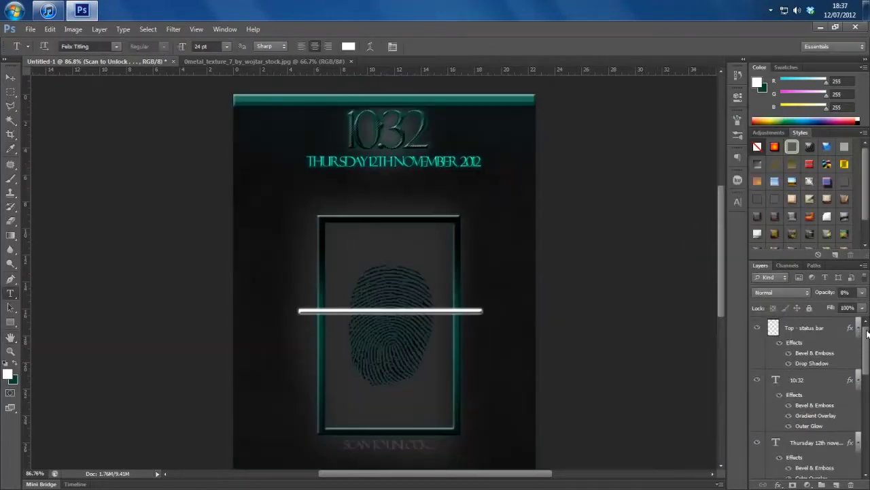
{"action": "key", "text": "z"}
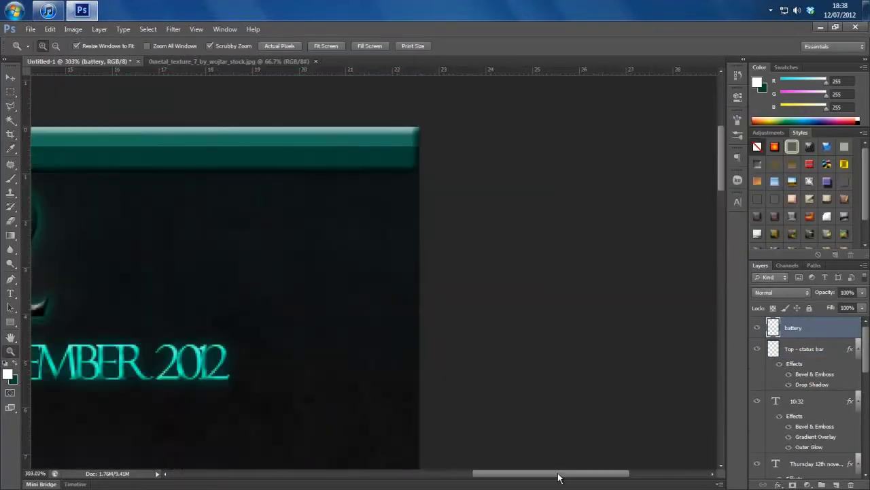
Step: Outline the battery body in the status bar and fill it black, then 50% gray
{"action": "mouse_move", "coordinate": [430, 136]}
{"action": "left_mouse_down"}
{"action": "mouse_move", "coordinate": [501, 161]}
{"action": "mouse_move", "coordinate": [508, 154]}
{"action": "left_mouse_up"}
{"action": "key", "text": "shift+F5"}
{"action": "left_click", "coordinate": [664, 141]}
{"action": "left_click", "coordinate": [614, 223]}
{"action": "key", "text": "Return"}
{"action": "key", "text": "shift+F5"}
{"action": "left_click", "coordinate": [664, 142]}
{"action": "left_click", "coordinate": [615, 228]}
{"action": "key", "text": "Return"}
Step: Fill the battery nub black and the battery interior dark
{"action": "key", "text": "shift+F5"}
{"action": "key", "text": "Return"}
{"action": "key", "text": "ctrl+d"}
{"action": "key", "text": "shift+F5"}
{"action": "key", "text": "Return"}
Step: Zoom to 459% and fill white charge bars inside the battery
{"action": "key", "text": "z"}
{"action": "left_click_drag", "start_coordinate": [476, 212], "coordinate": [503, 212]}
{"action": "key", "text": "m"}
{"action": "scroll", "coordinate": [503, 212], "scroll_direction": "up", "scroll_amount": 5}
{"action": "left_click_drag", "start_coordinate": [575, 145], "coordinate": [577, 168]}
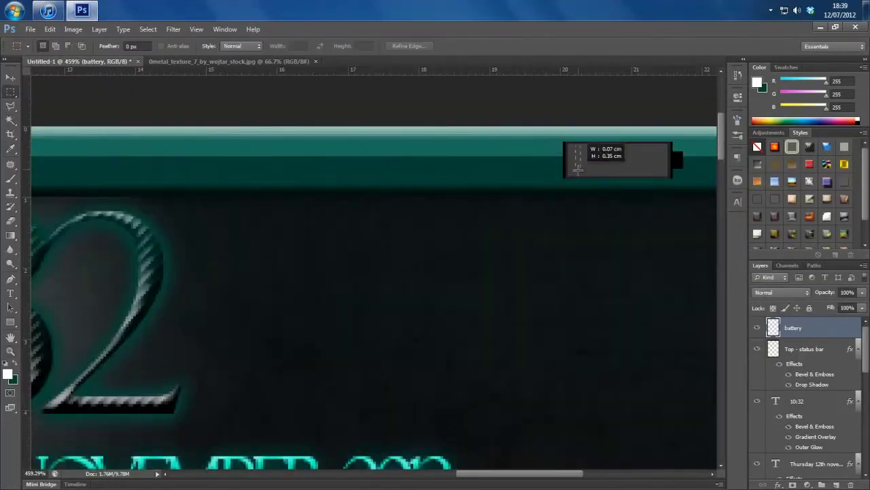
{"action": "key", "text": "shift+F5"}
{"action": "key", "text": "Return"}
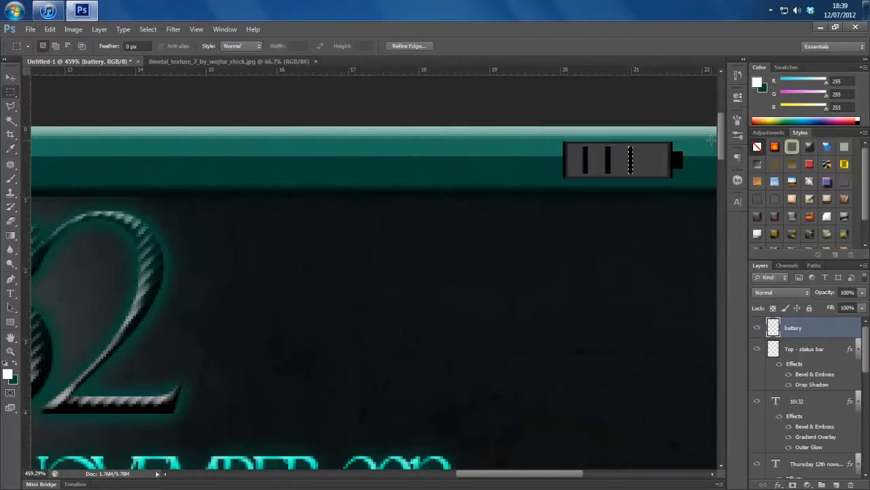
{"action": "key", "text": "z"}
{"action": "key", "text": "ctrl+0"}
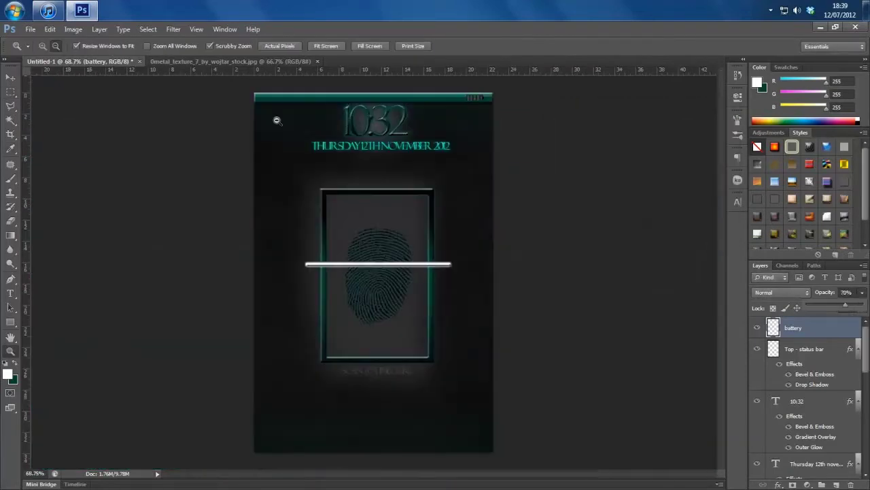
Step: Add a new layer and mark out the first black signal bar
{"action": "left_click_drag", "start_coordinate": [276, 120], "coordinate": [313, 121]}
{"action": "key", "text": "ctrl+shift+alt+n"}
{"action": "key", "text": "m"}
{"action": "key", "text": "ctrl+BackSpace"}
{"action": "mouse_move", "coordinate": [226, 121]}
{"action": "left_mouse_down"}
{"action": "mouse_move", "coordinate": [266, 205]}
{"action": "mouse_move", "coordinate": [272, 156]}
{"action": "mouse_move", "coordinate": [297, 162]}
{"action": "left_mouse_up"}
{"action": "key", "text": "z"}
{"action": "key", "text": "m"}
Step: Fill the remaining signal bars black and lower the layer's opacity
{"action": "key", "text": "shift+BackSpace"}
{"action": "key", "text": "Return"}
{"action": "key", "text": "shift+BackSpace"}
{"action": "key", "text": "Return"}
{"action": "key", "text": "shift+BackSpace"}
{"action": "key", "text": "Return"}
{"action": "key", "text": "z"}
{"action": "left_click_drag", "start_coordinate": [594, 348], "coordinate": [307, 184]}
{"action": "left_click_drag", "start_coordinate": [862, 292], "coordinate": [854, 308]}
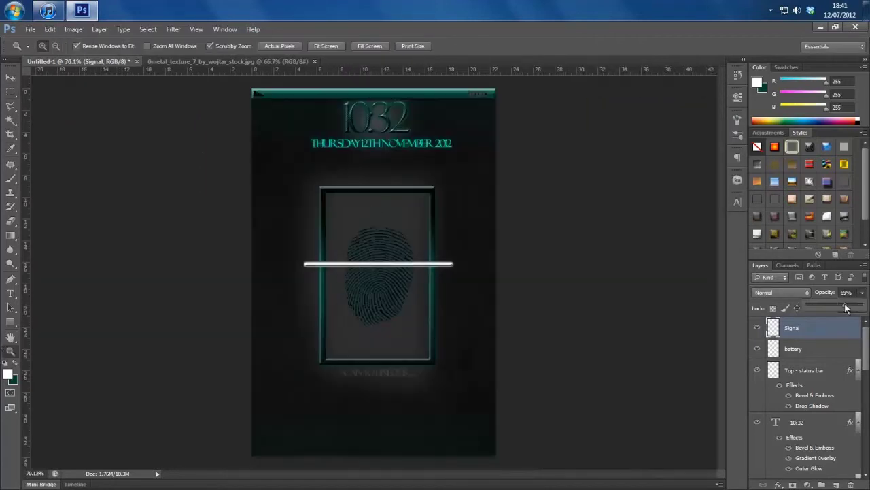
Step: Add a 23 pt 'FUSION DESIGNS' label to the status bar at 16% opacity
{"action": "key", "text": "t"}
{"action": "left_click", "coordinate": [311, 175]}
{"action": "type", "text": "ON DESIGNS"}
{"action": "key", "text": "ctrl+a"}
{"action": "type", "text": "23"}
{"action": "key", "text": "Return"}
{"action": "key", "text": "ctrl+Return"}
{"action": "key", "text": "v"}
{"action": "key", "text": "1"}
{"action": "key", "text": "6"}
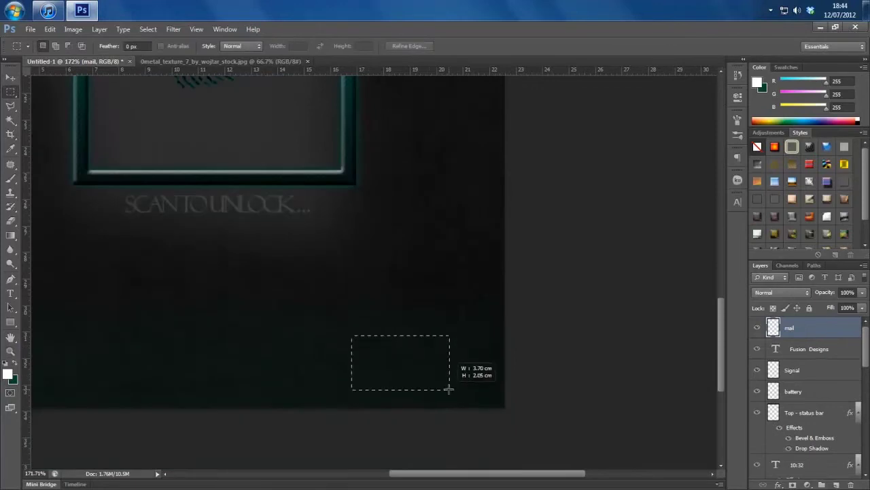
Step: Fill the mail icon rectangle white and deselect it
{"action": "key", "text": "shift+F5"}
{"action": "key", "text": "Return"}
{"action": "key", "text": "ctrl+d"}
{"action": "key", "text": "z"}
{"action": "scroll", "coordinate": [338, 358], "scroll_direction": "up", "scroll_amount": 2}
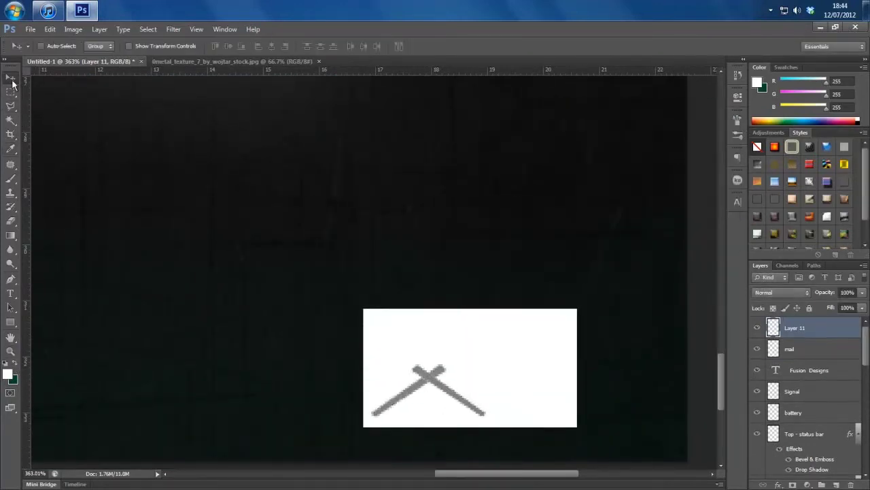
Step: Fill the envelope's flap stroke grey and merge in a mirrored copy to complete the flap
{"action": "key", "text": "ctrl+e"}
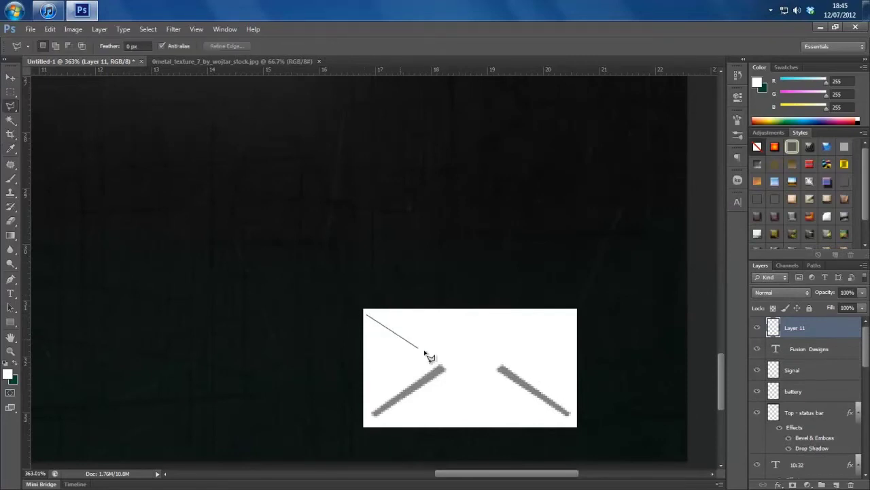
{"action": "key", "text": "shift+F5"}
{"action": "key", "text": "Return"}
{"action": "key", "text": "ctrl+d"}
{"action": "key", "text": "ctrl+j"}
{"action": "key", "text": "ctrl+t"}
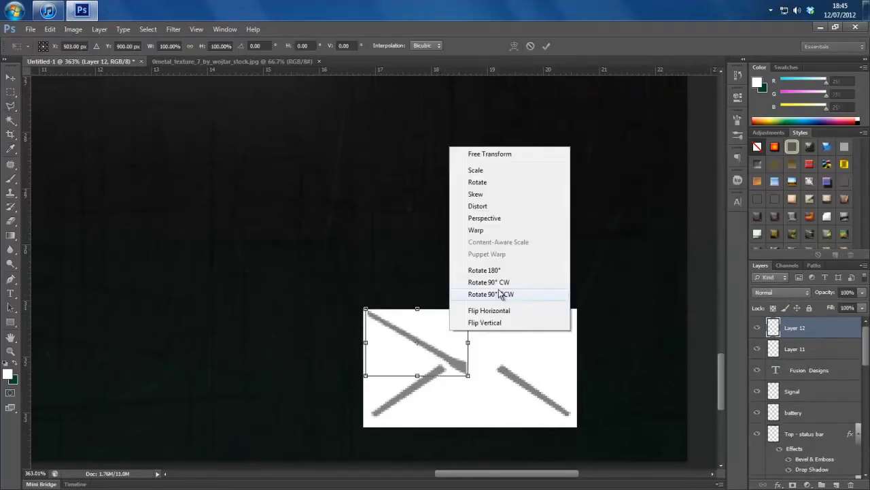
{"action": "left_click", "coordinate": [486, 308]}
{"action": "key", "text": "ctrl+e"}
Step: Fill the gap at the flap's point with grey and round off the envelope's corners
{"action": "key", "text": "w"}
{"action": "left_click", "coordinate": [470, 364]}
{"action": "key", "text": "shift+F5"}
{"action": "key", "text": "Return"}
{"action": "key", "text": "m"}
{"action": "key", "text": "e"}
{"action": "left_click", "coordinate": [45, 45]}
{"action": "key", "text": "Return"}
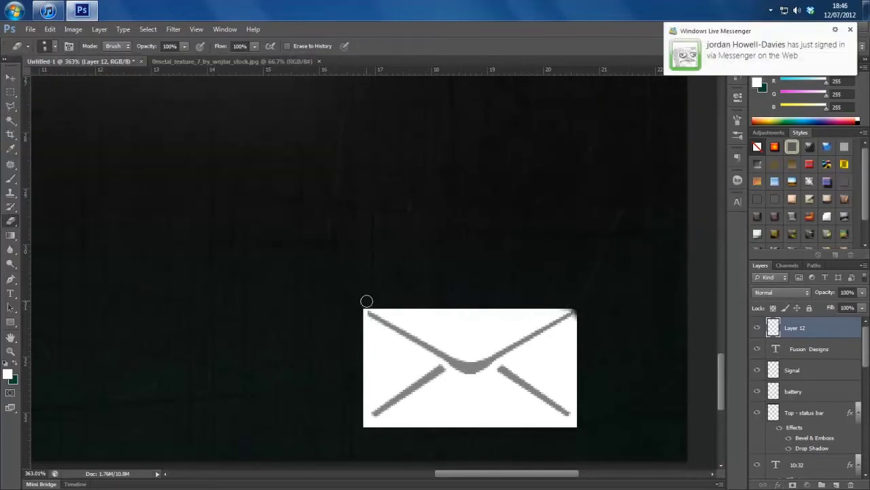
Step: Shrink the envelope down into the phone screen's bottom-right corner
{"action": "key", "text": "z"}
{"action": "left_click_drag", "start_coordinate": [495, 446], "coordinate": [381, 447]}
{"action": "key", "text": "i"}
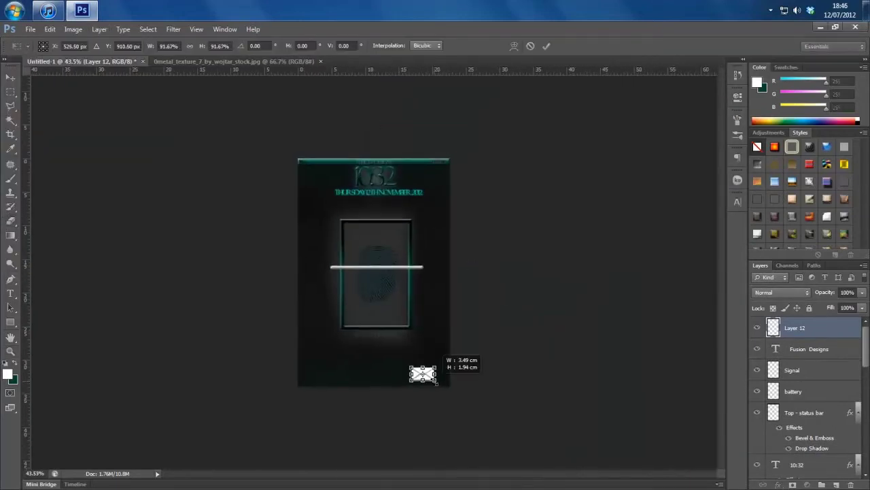
{"action": "key", "text": "ctrl+b"}
{"action": "key", "text": "Escape"}
Step: Add an Outer Glow layer style to the envelope layer
{"action": "double_click", "coordinate": [816, 327]}
{"action": "left_click", "coordinate": [629, 180]}
{"action": "left_click", "coordinate": [721, 135]}
{"action": "left_click_drag", "start_coordinate": [643, 169], "coordinate": [702, 115]}
{"action": "key", "text": "Return"}
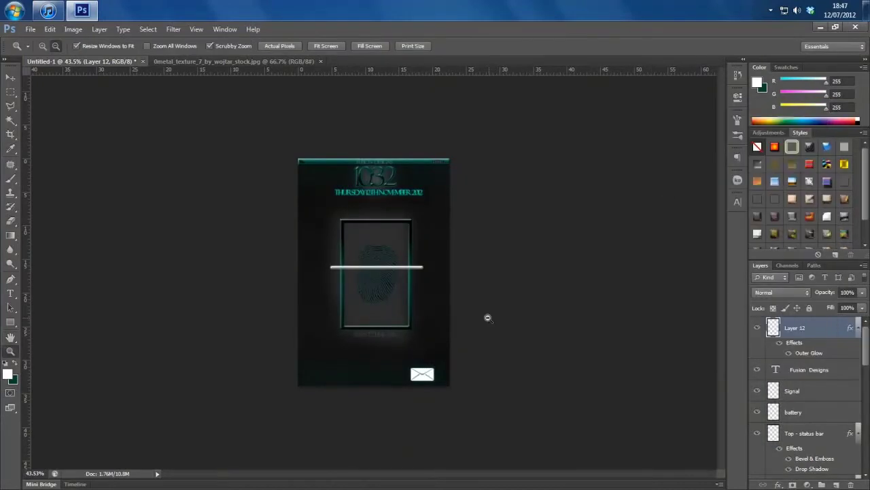
Step: Fill a white square on a new layer, then duplicate it and move the copy up-left
{"action": "left_click", "coordinate": [836, 484]}
{"action": "left_click_drag", "start_coordinate": [395, 390], "coordinate": [476, 390]}
{"action": "key", "text": "m"}
{"action": "left_click_drag", "start_coordinate": [287, 238], "coordinate": [165, 349]}
{"action": "key", "text": "shift+F5"}
{"action": "key", "text": "Return"}
{"action": "key", "text": "ctrl+d"}
{"action": "key", "text": "v"}
{"action": "key", "text": "ctrl+j"}
{"action": "type", "text": "Twitter"}
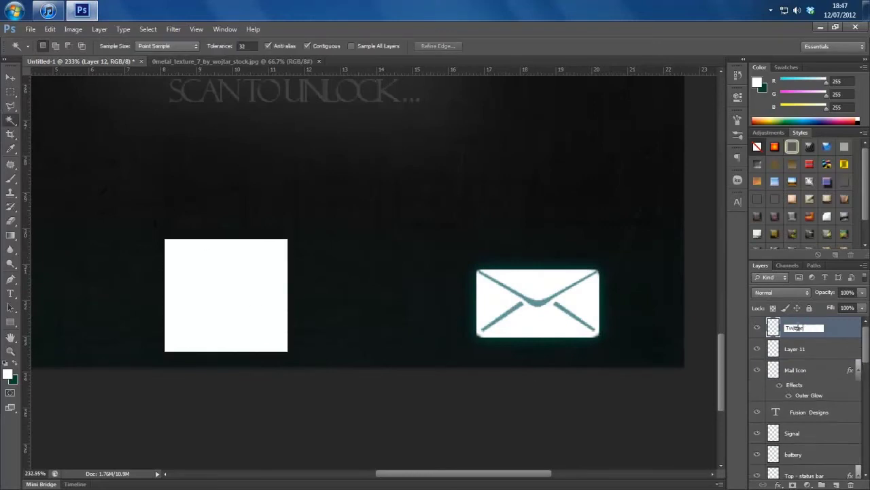
{"action": "left_click_drag", "start_coordinate": [289, 295], "coordinate": [224, 159]}
Step: Rename the copied layer 'Facebook Icon' and lasso-fill an 'f' shape on it
{"action": "double_click", "coordinate": [799, 348]}
{"action": "type", "text": "Facebook Icon"}
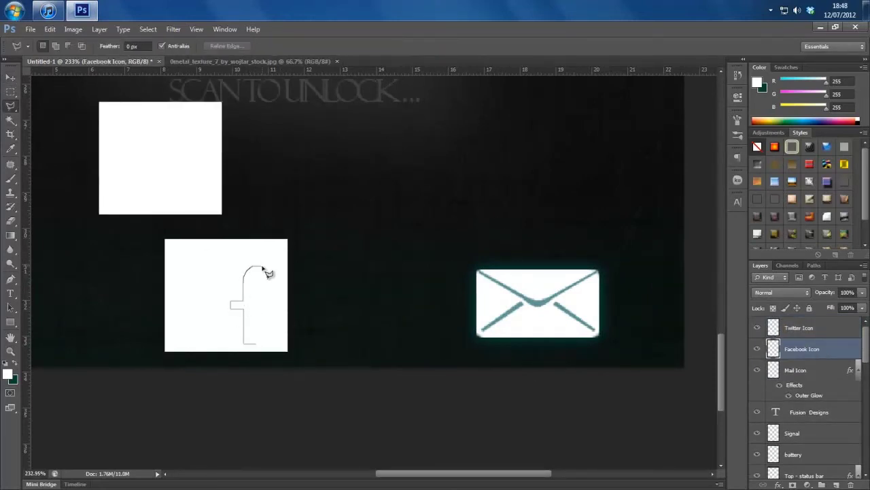
{"action": "left_click", "coordinate": [251, 343]}
{"action": "key", "text": "shift+F5"}
{"action": "key", "text": "Return"}
{"action": "key", "text": "ctrl+t"}
{"action": "key", "text": "Return"}
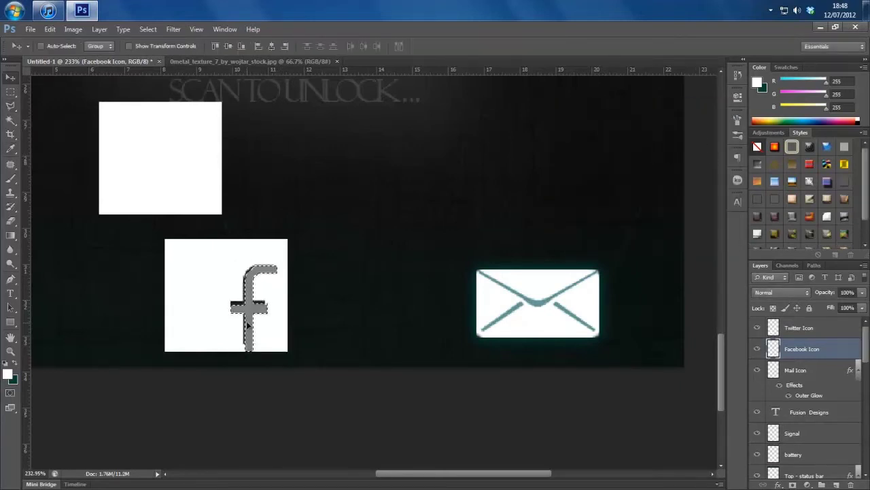
Step: Refill the grey 'f', clear the black patch, and centre the 'f' in the square
{"action": "left_click_drag", "start_coordinate": [253, 306], "coordinate": [202, 296]}
{"action": "key", "text": "w"}
{"action": "key", "text": "shift+F5"}
{"action": "key", "text": "Return"}
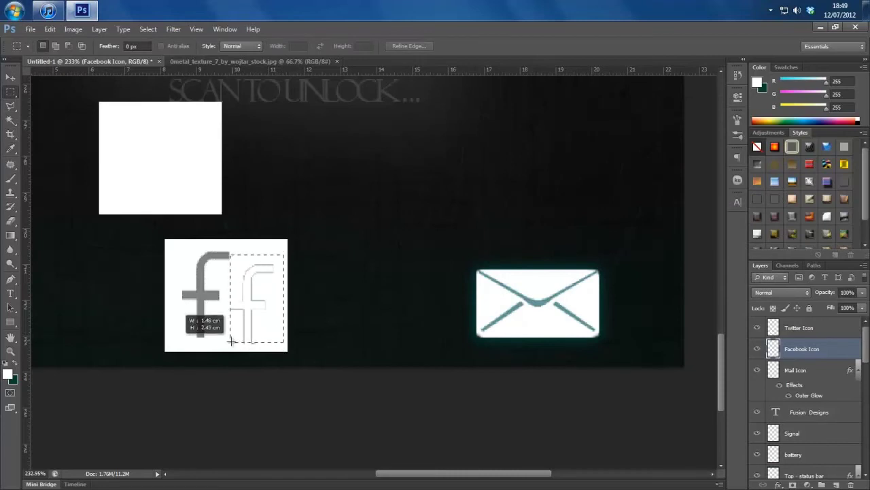
{"action": "key", "text": "v"}
{"action": "left_click_drag", "start_coordinate": [252, 287], "coordinate": [297, 294]}
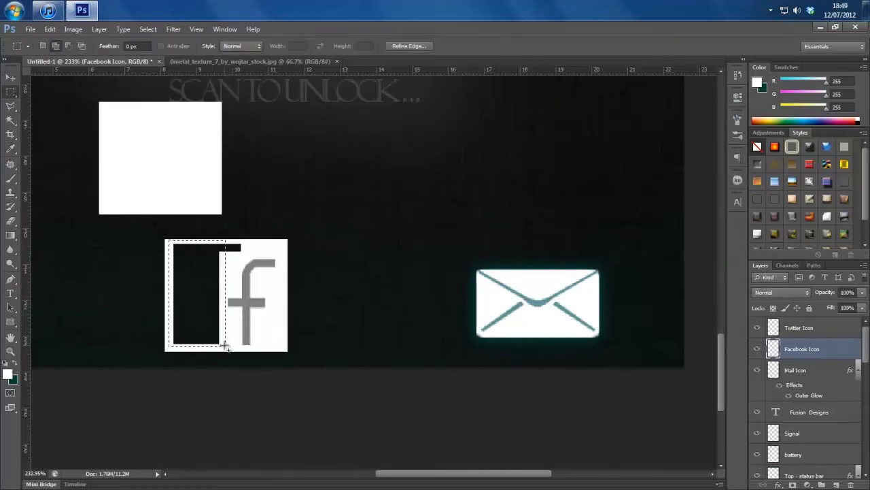
{"action": "key", "text": "Delete"}
{"action": "left_click_drag", "start_coordinate": [282, 245], "coordinate": [204, 348]}
{"action": "key", "text": "ctrl+t"}
{"action": "left_click_drag", "start_coordinate": [260, 275], "coordinate": [230, 275]}
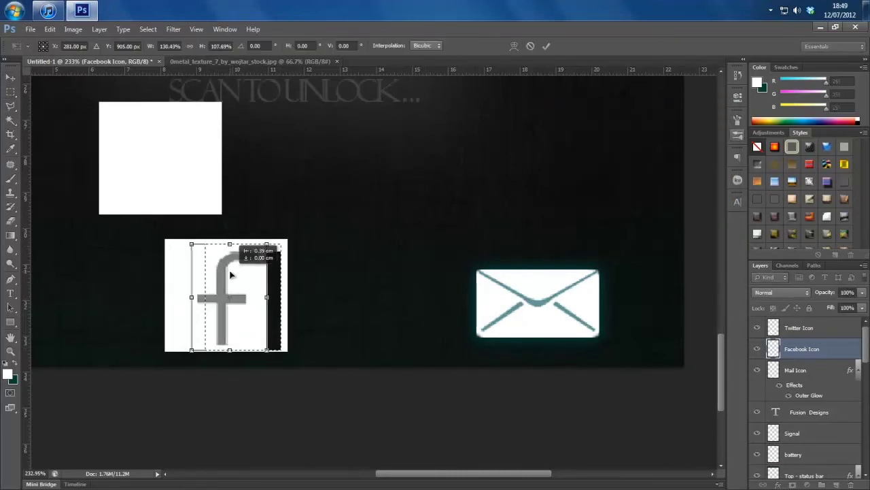
{"action": "key", "text": "Return"}
Step: Round the square's corners, tint the 'f' teal with Color Balance, and add an outer glow
{"action": "key", "text": "e"}
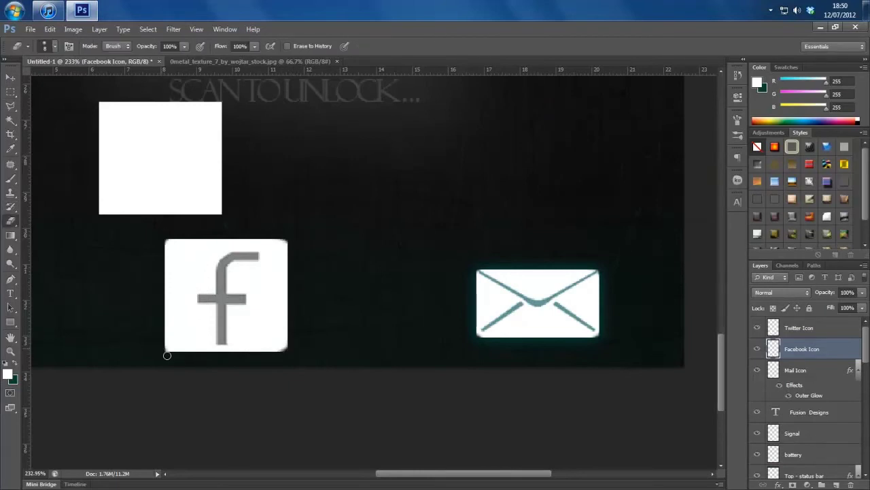
{"action": "key", "text": "ctrl+b"}
{"action": "key", "text": "Return"}
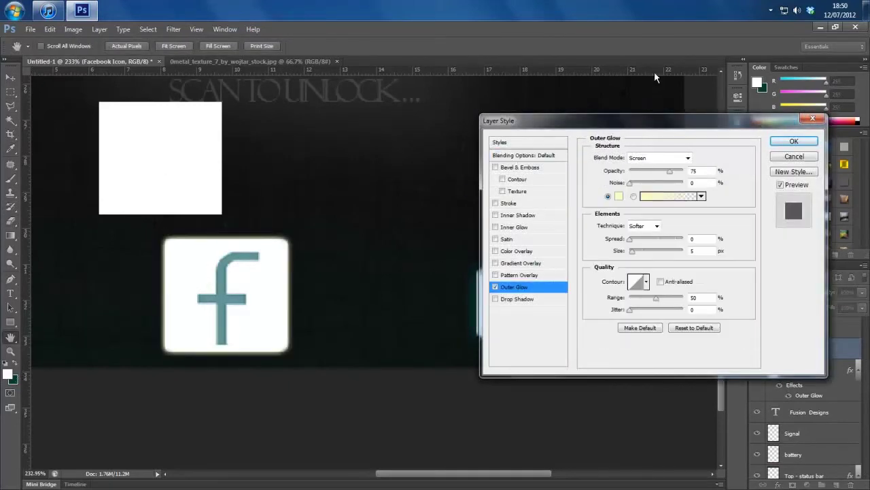
{"action": "left_click", "coordinate": [250, 155]}
{"action": "key", "text": "Return"}
{"action": "key", "text": "Return"}
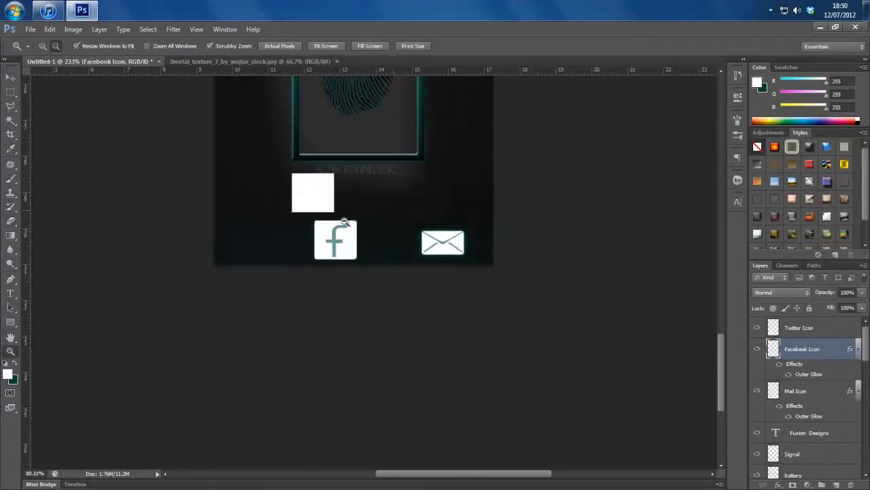
{"action": "key", "text": "ctrl+0"}
{"action": "key", "text": "v"}
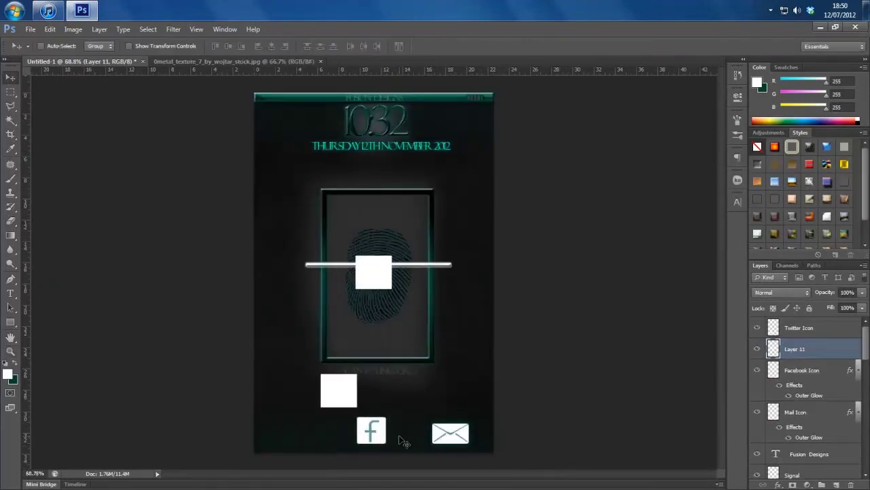
Step: Duplicate the Facebook icon as layer 'twittericon', remove its spare white square, and zoom in
{"action": "key", "text": "Return"}
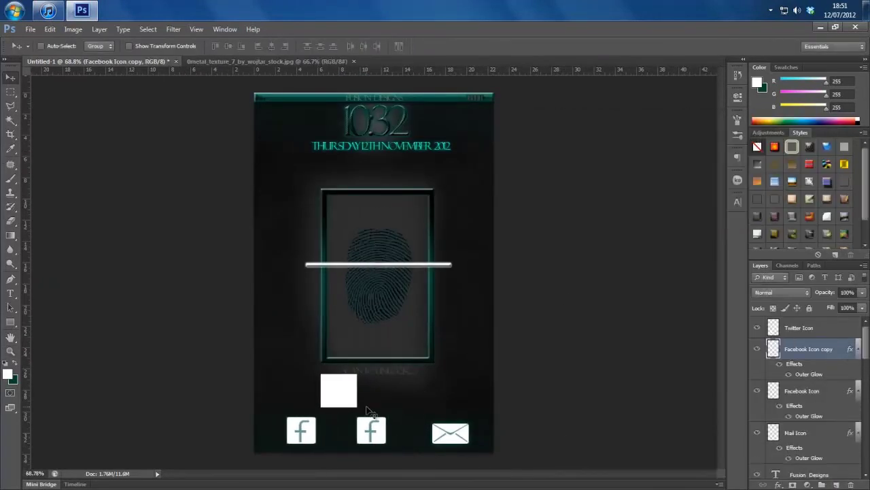
{"action": "double_click", "coordinate": [809, 349]}
{"action": "type", "text": "twittericon"}
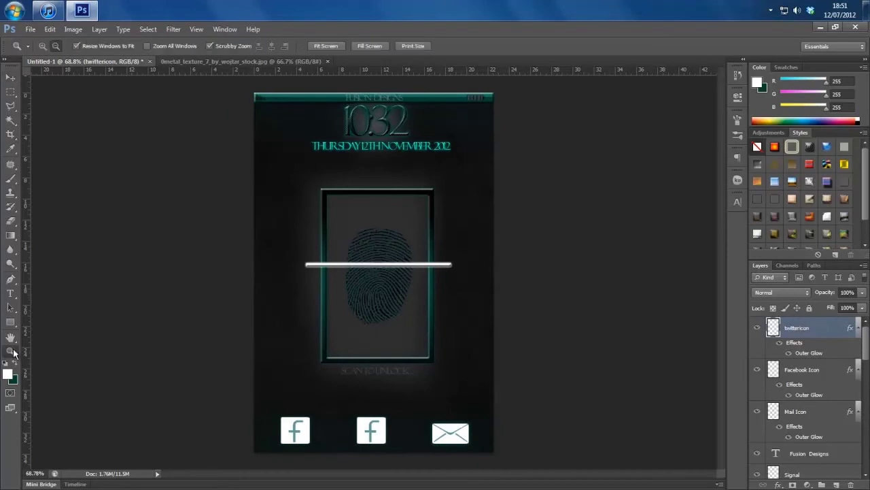
{"action": "key", "text": "Return"}
{"action": "key", "text": "m"}
{"action": "key", "text": "ctrl+plus"}
{"action": "key", "text": "ctrl+plus"}
{"action": "key", "text": "z"}
{"action": "left_click_drag", "start_coordinate": [229, 342], "coordinate": [317, 349]}
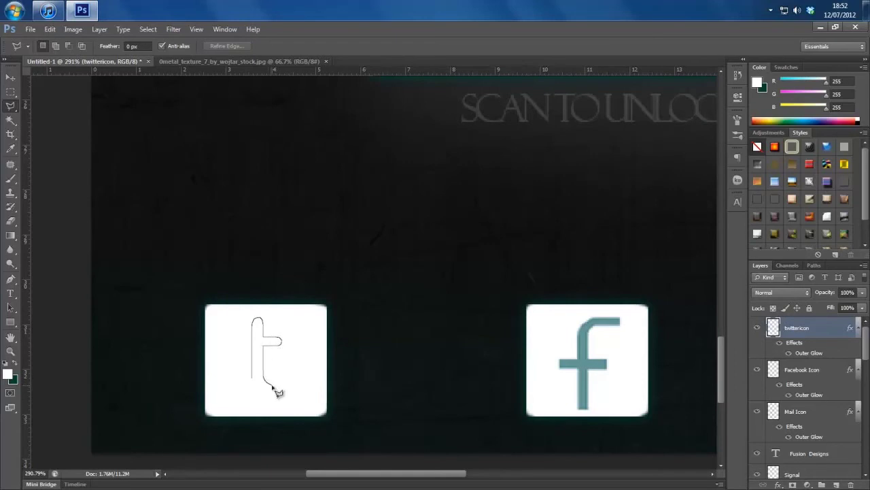
Step: Lasso a 't' shape on the Twitter icon and fill it teal
{"action": "left_click_drag", "start_coordinate": [282, 389], "coordinate": [285, 400]}
{"action": "left_click", "coordinate": [254, 386]}
{"action": "key", "text": "shift+F5"}
{"action": "left_click", "coordinate": [614, 142]}
{"action": "left_click", "coordinate": [621, 233]}
{"action": "left_click", "coordinate": [703, 130]}
{"action": "key", "text": "ctrl+d"}
{"action": "left_click", "coordinate": [10, 351]}
{"action": "left_click", "coordinate": [350, 46]}
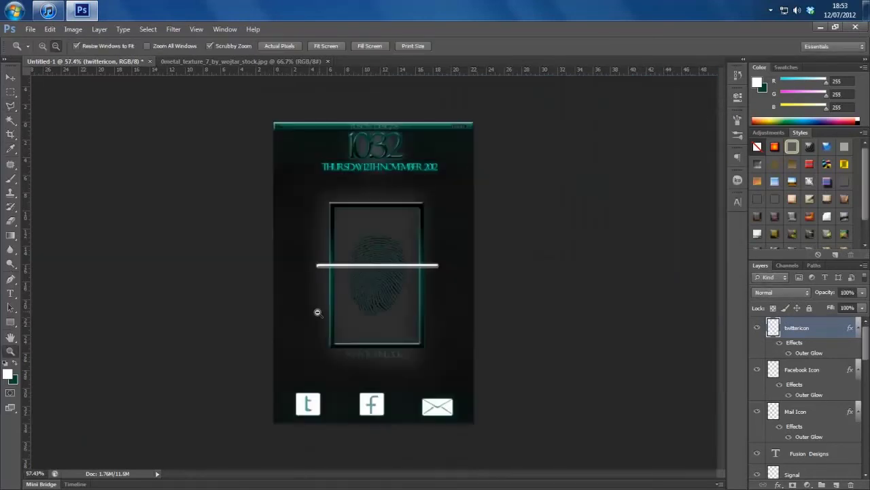
{"action": "scroll", "coordinate": [370, 204], "scroll_direction": "up", "scroll_amount": 3}
Step: Place text counts 7, 11 and 0 above the Twitter, Facebook and mail icons
{"action": "key", "text": "t"}
{"action": "left_click", "coordinate": [234, 338]}
{"action": "type", "text": "7"}
{"action": "left_click", "coordinate": [338, 340]}
{"action": "type", "text": "11"}
{"action": "left_click", "coordinate": [436, 340]}
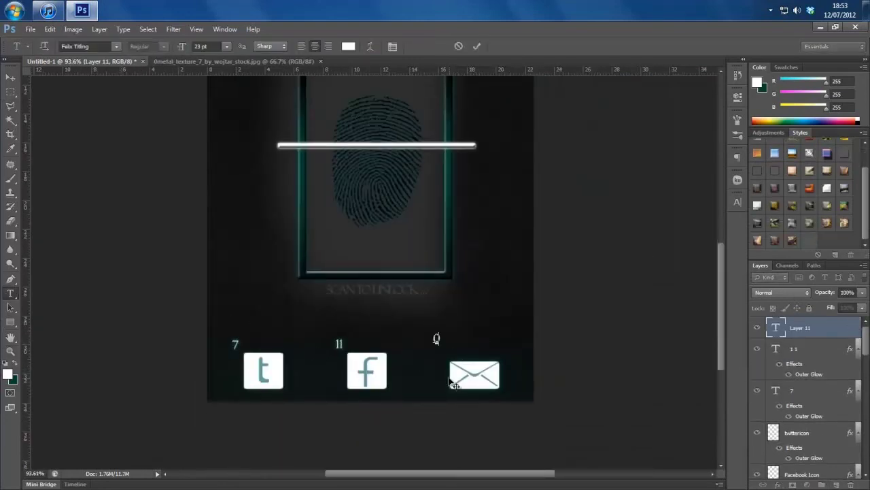
{"action": "left_click", "coordinate": [10, 350]}
{"action": "left_click_drag", "start_coordinate": [436, 203], "coordinate": [366, 203]}
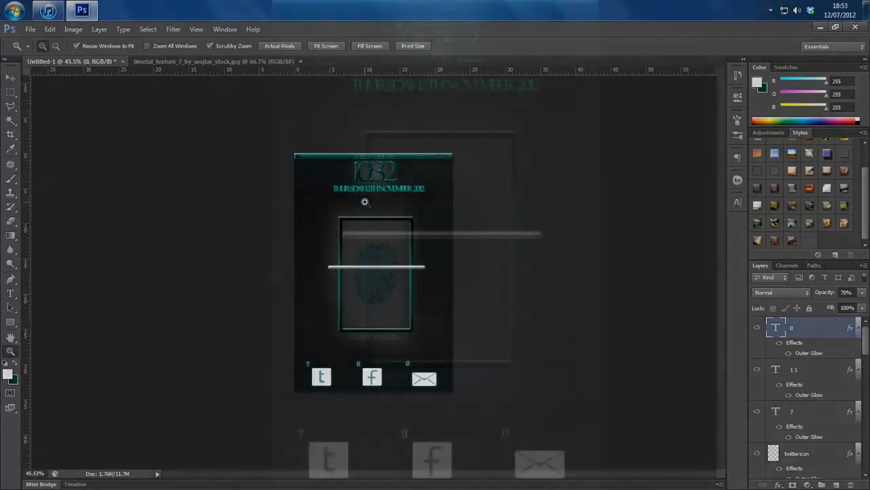